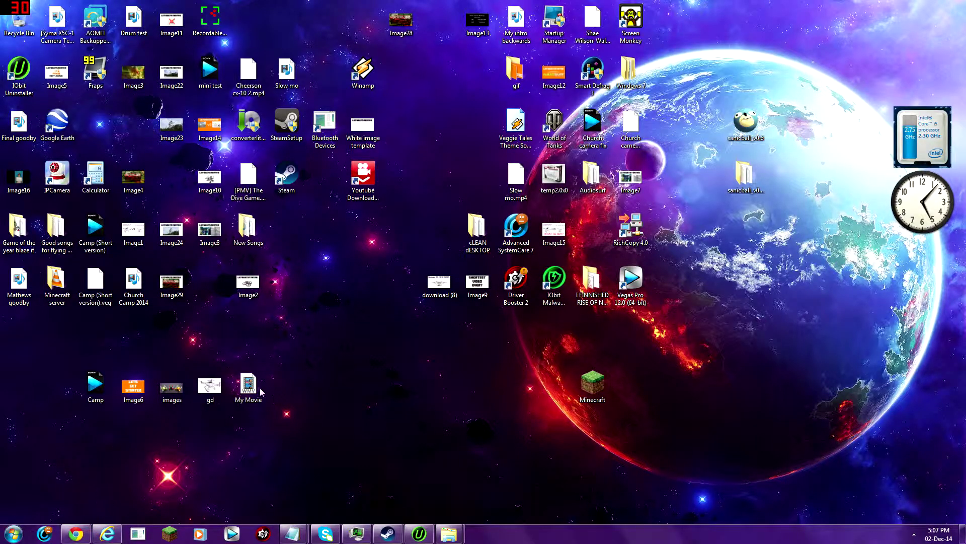
Restore the Chrome window showing the Google search for 'converter lite'
left_click_drag(298, 338, 387, 490)
mouse_move(76, 533)
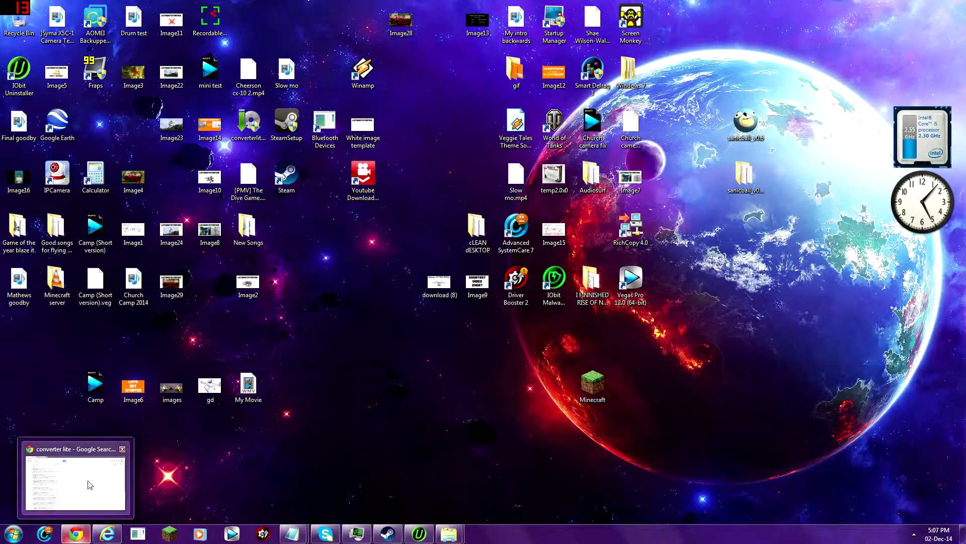
left_click(77, 534)
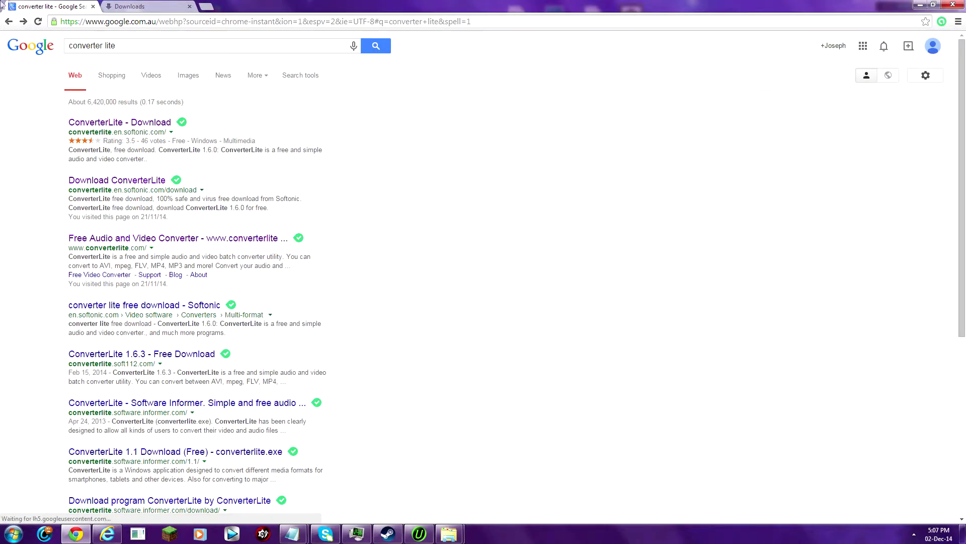
Navigate from the Google results to the ConverterLite download page on Softonic
left_click_drag(117, 45, 68, 46)
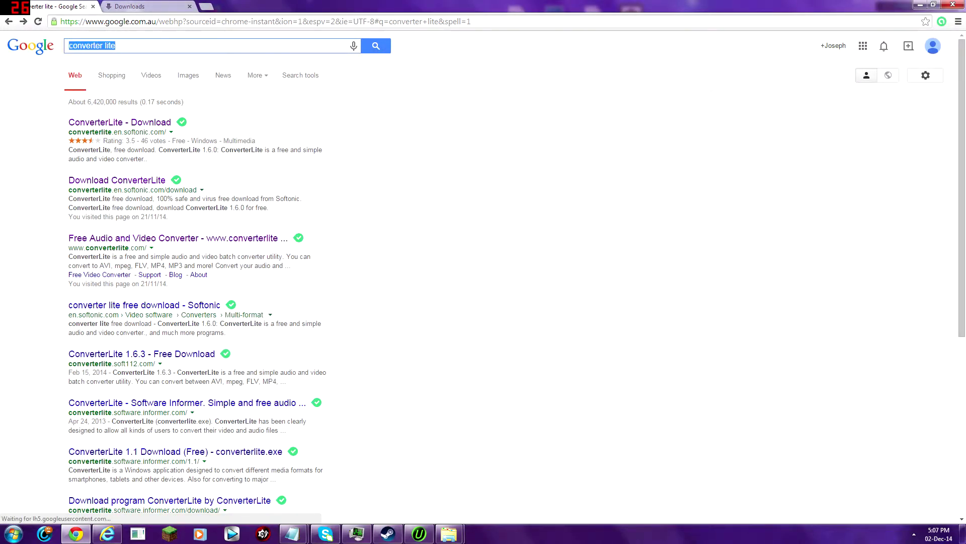
left_click(44, 163)
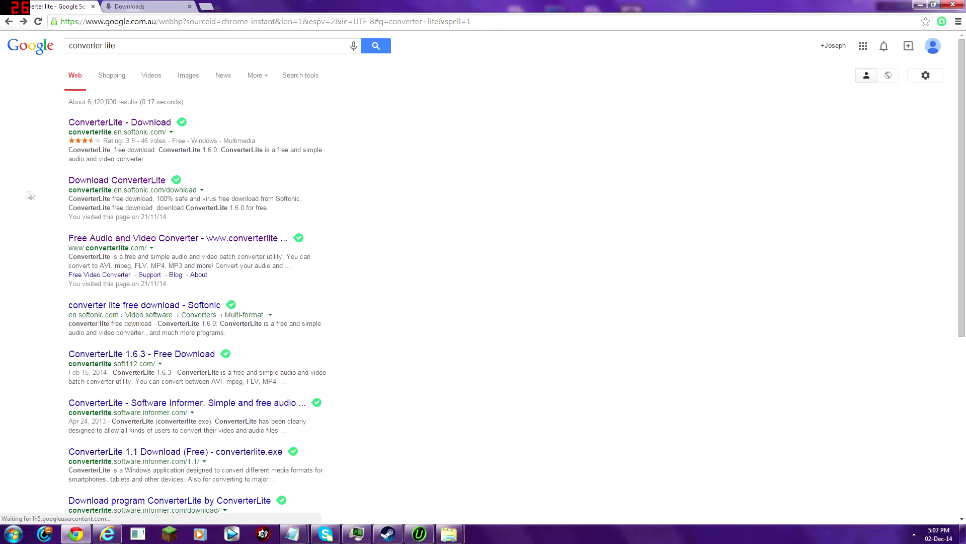
left_click(138, 247)
left_click(145, 123)
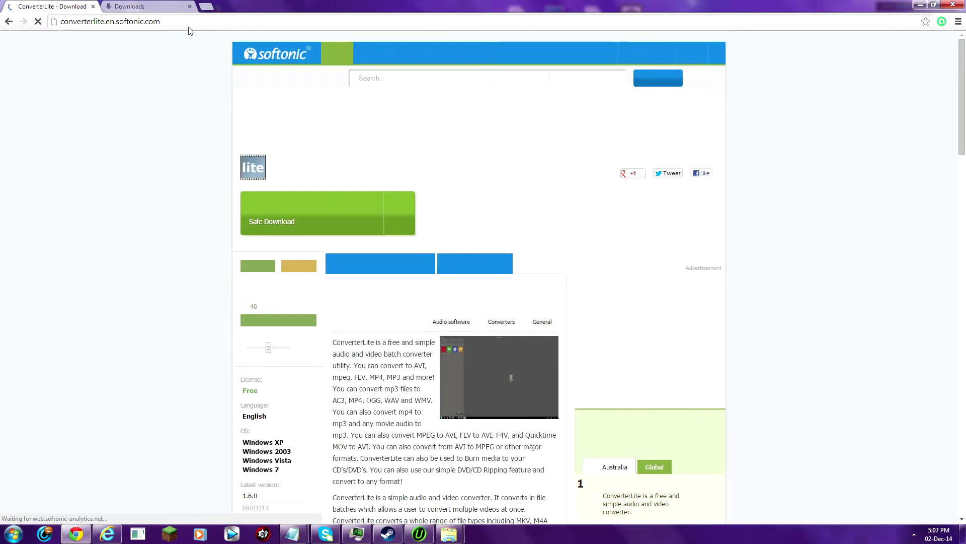
Start the Free Download and save the Softonic downloader into the Downloads folder
key("ctrl+l")
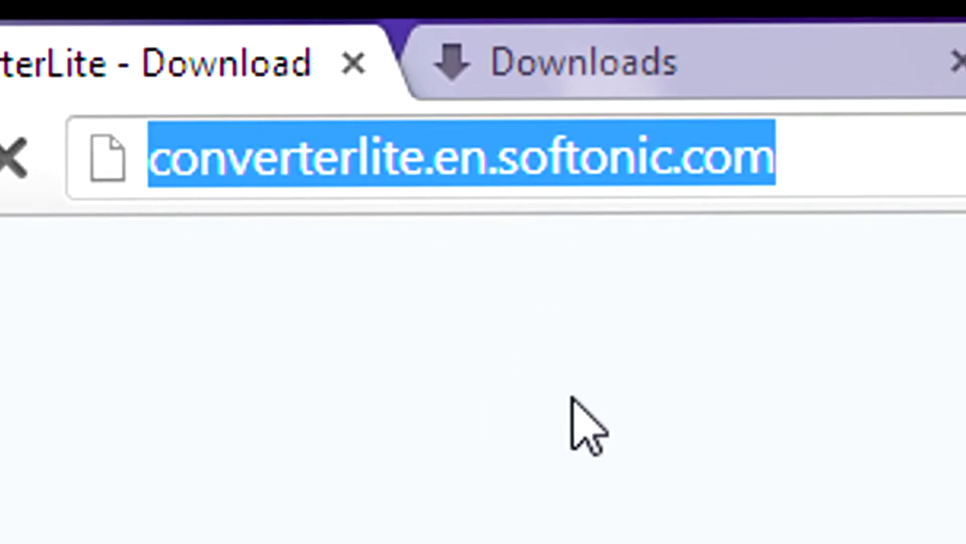
left_click(589, 451)
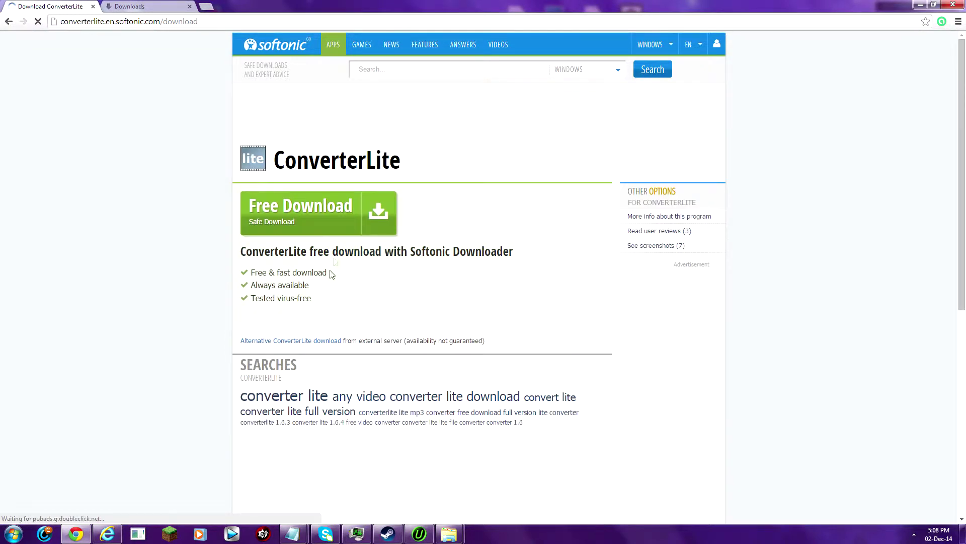
left_click(369, 211)
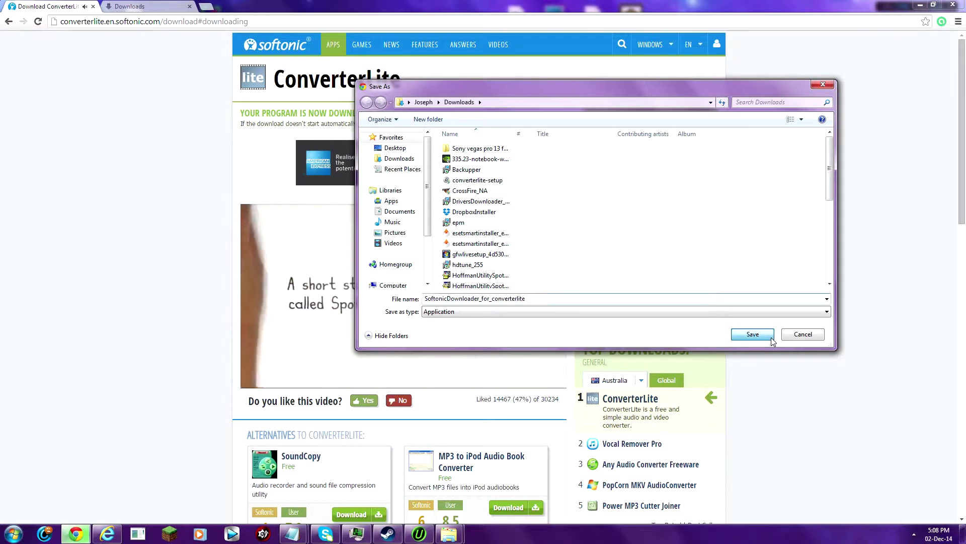
left_click(756, 334)
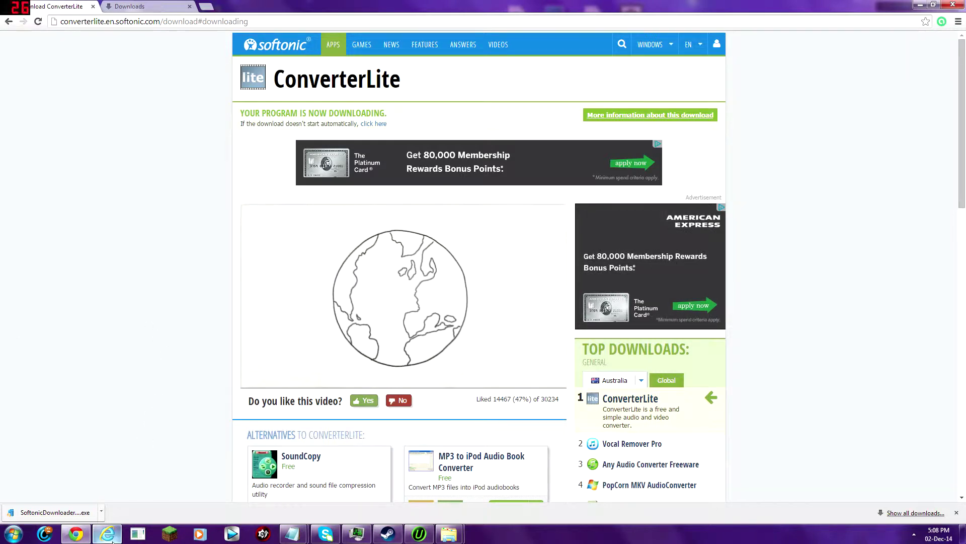
Run the downloaded SoftonicDownloader and show Chrome's downloads list
left_click(68, 517)
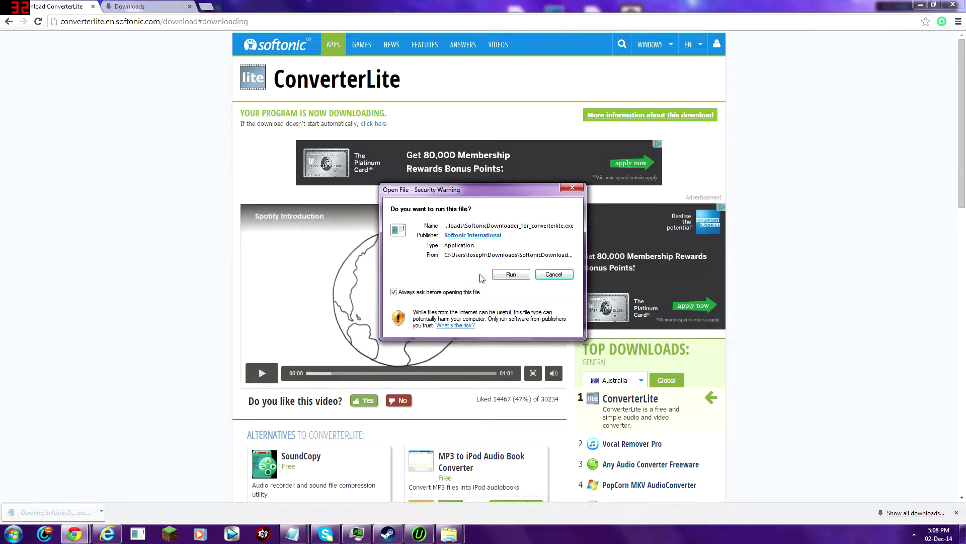
left_click(509, 273)
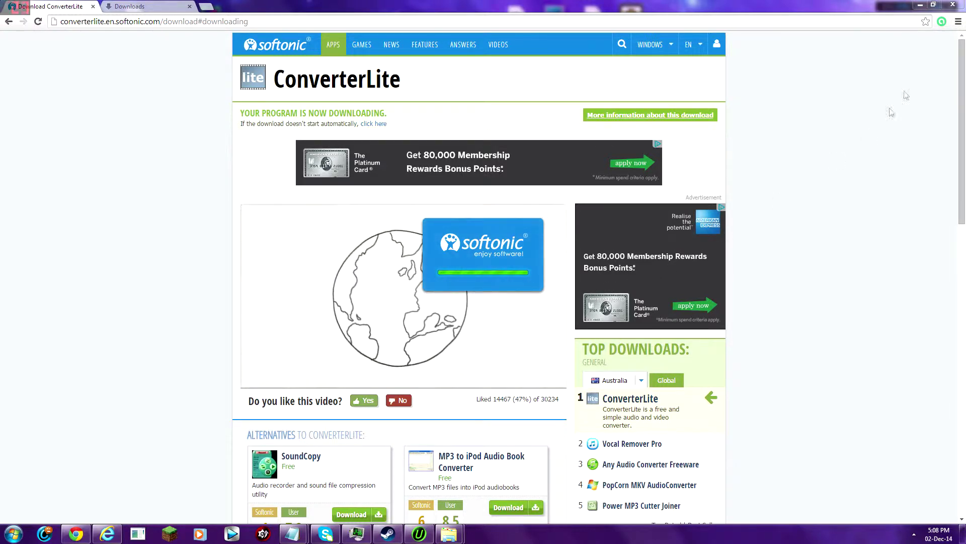
left_click(957, 22)
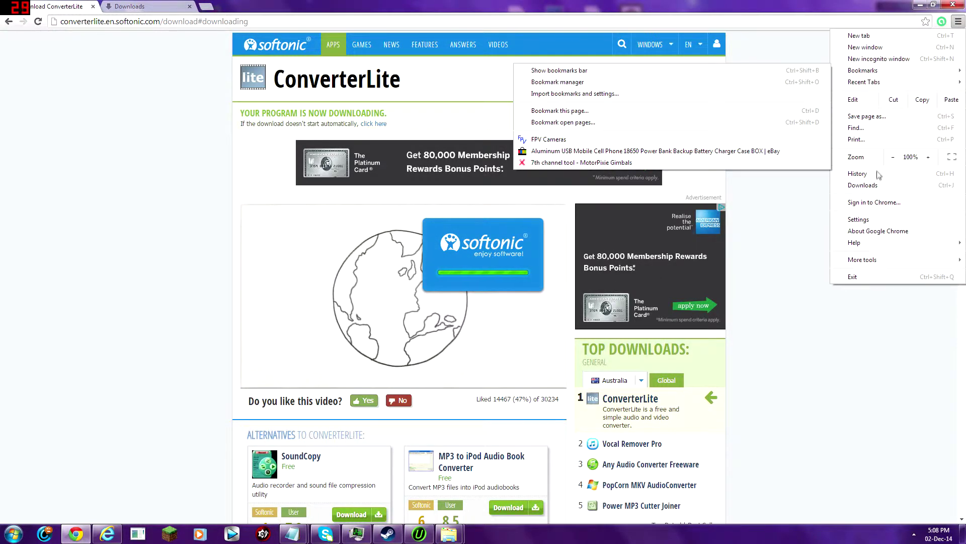
left_click(862, 185)
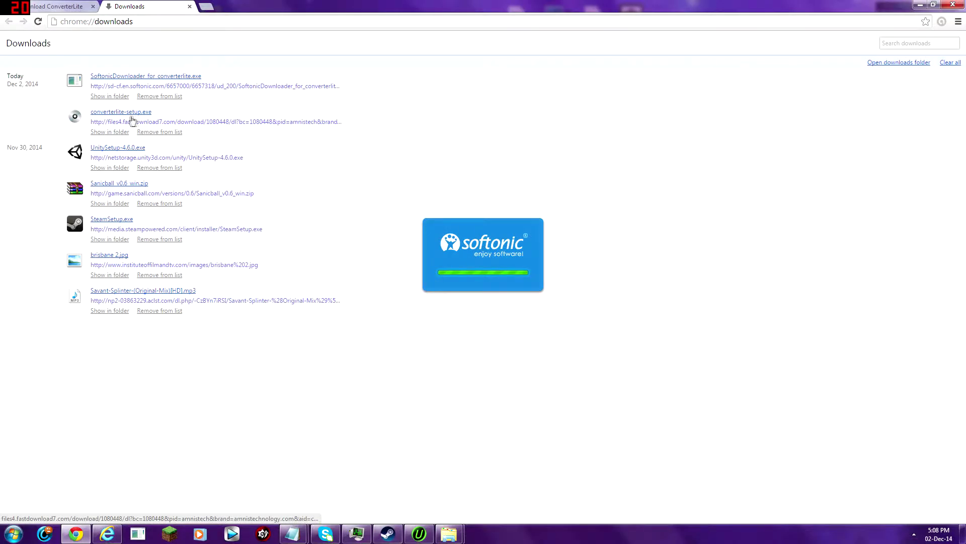
Centre the Softonic Downloader window and accept its license agreement
left_click(116, 112)
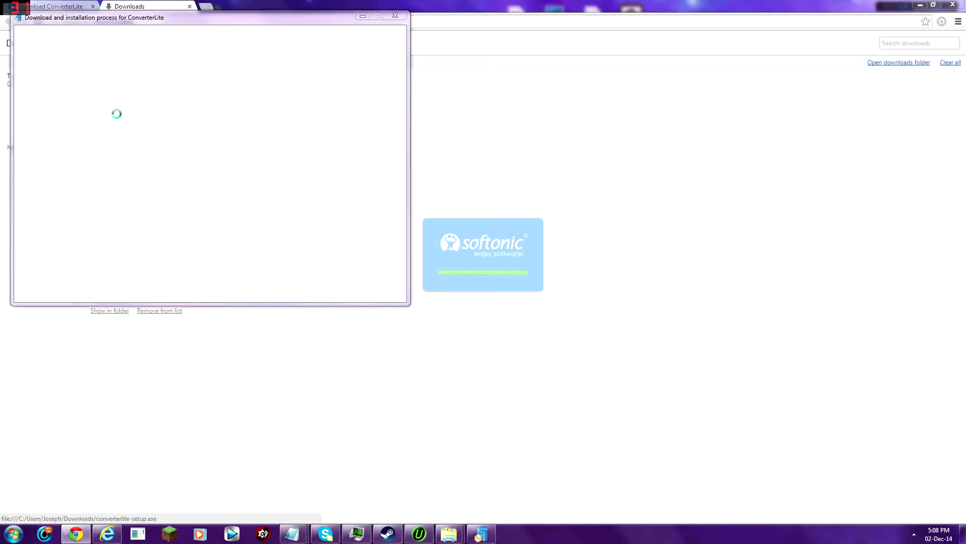
mouse_move(225, 19)
left_mouse_down()
mouse_move(511, 125)
mouse_move(518, 115)
left_mouse_up()
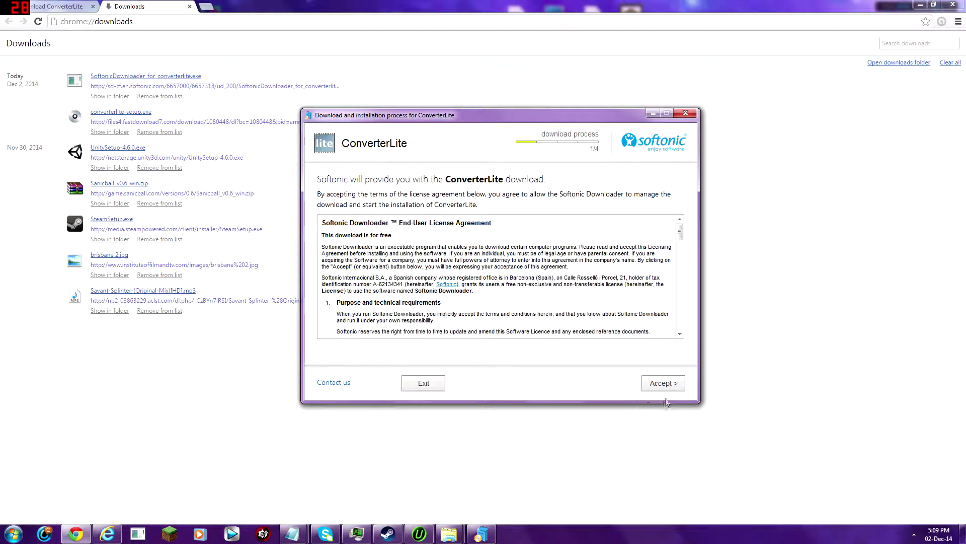
left_click(661, 384)
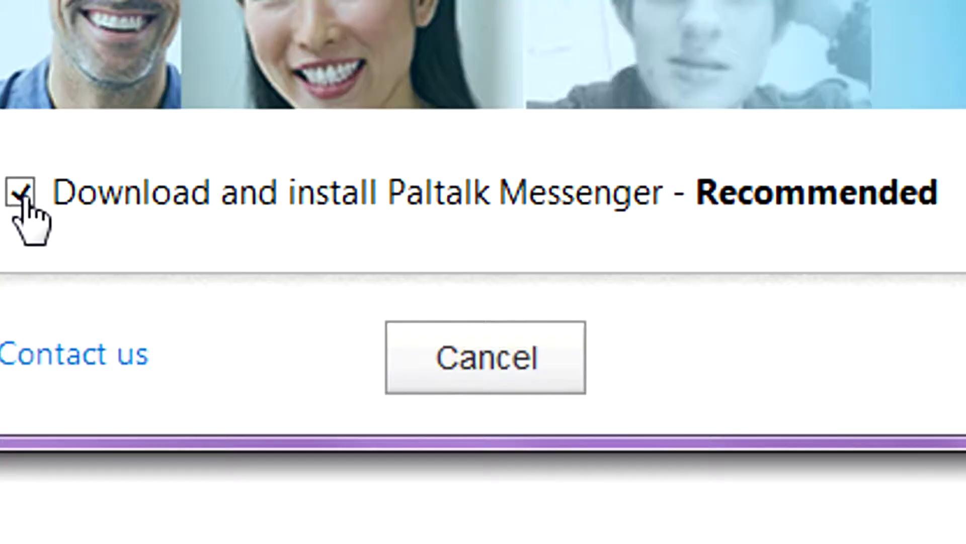
Decline the Paltalk Messenger and Bitdefender offers and proceed to download ConverterLite
left_click(322, 348)
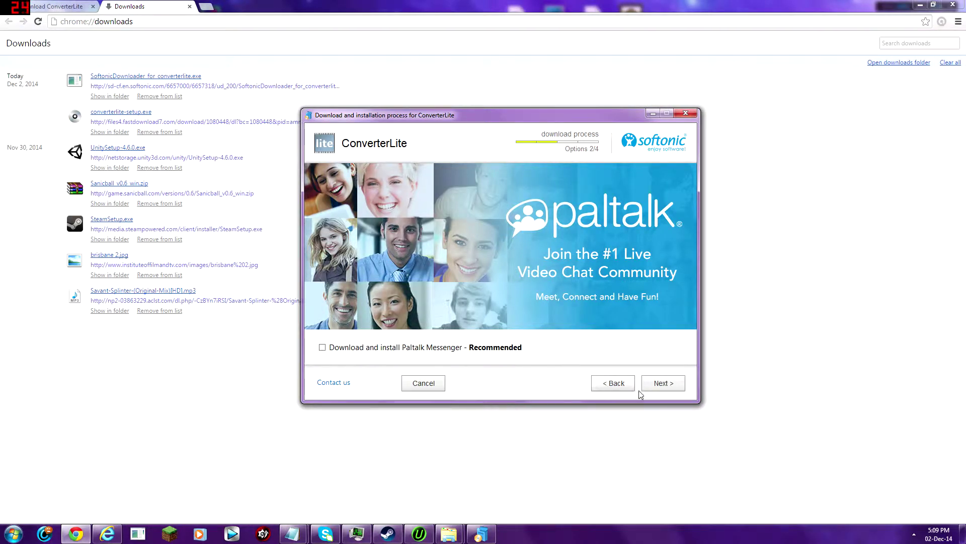
left_click(668, 385)
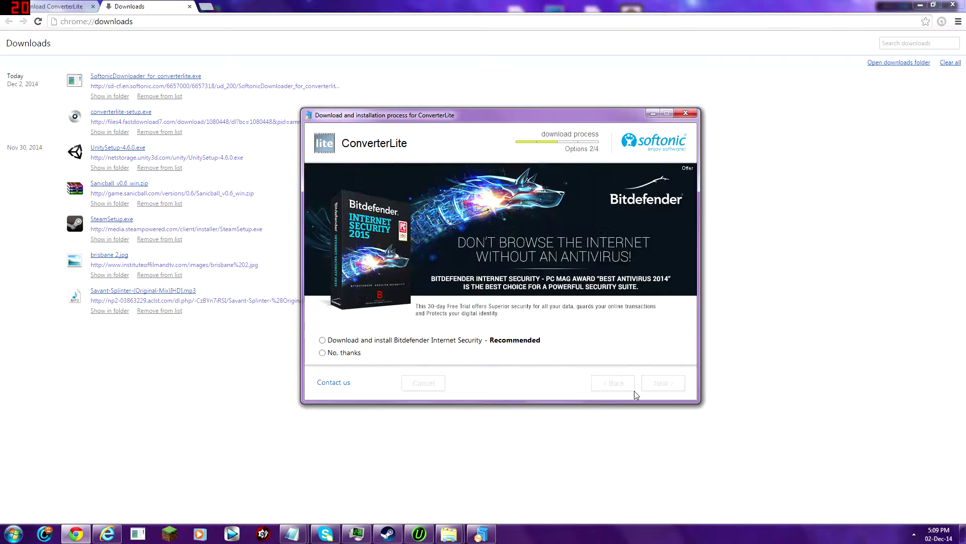
left_click(337, 354)
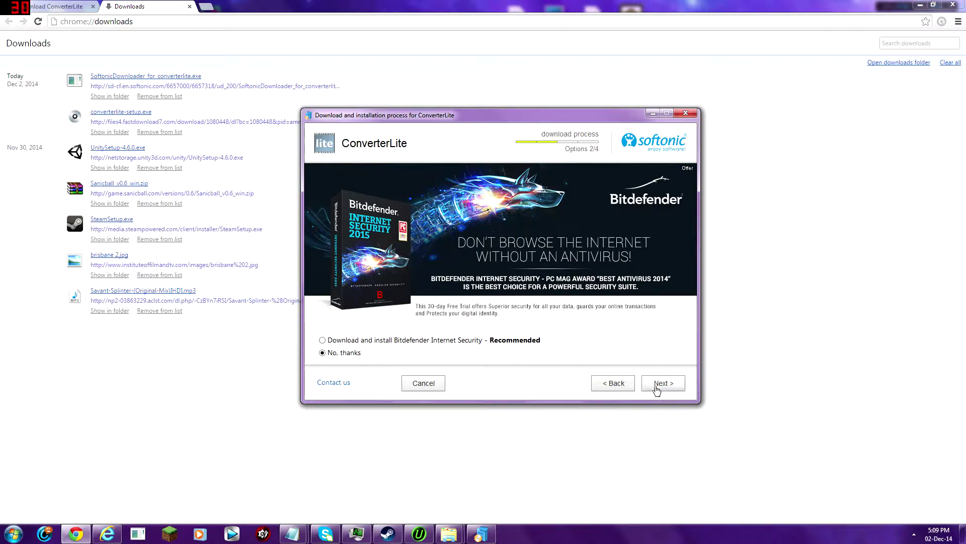
left_click(662, 383)
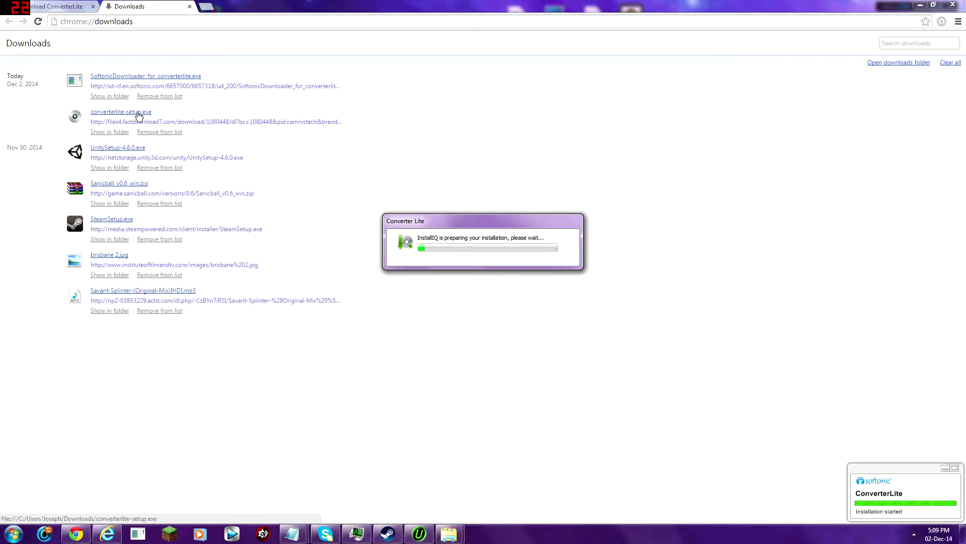
Bring up the ConverterLite installer, move it aside and accept its terms
left_click(515, 534)
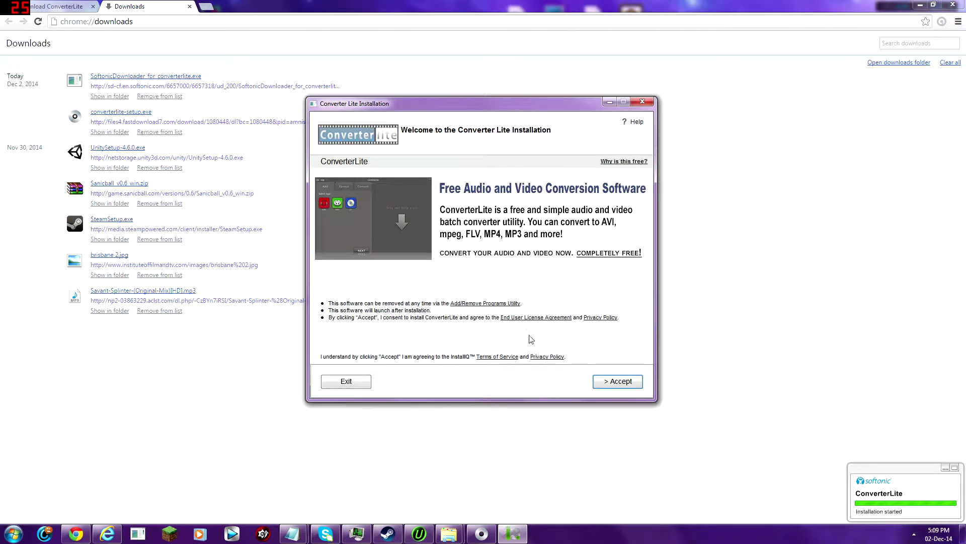
mouse_move(369, 111)
left_mouse_down()
mouse_move(443, 133)
mouse_move(427, 133)
left_mouse_up()
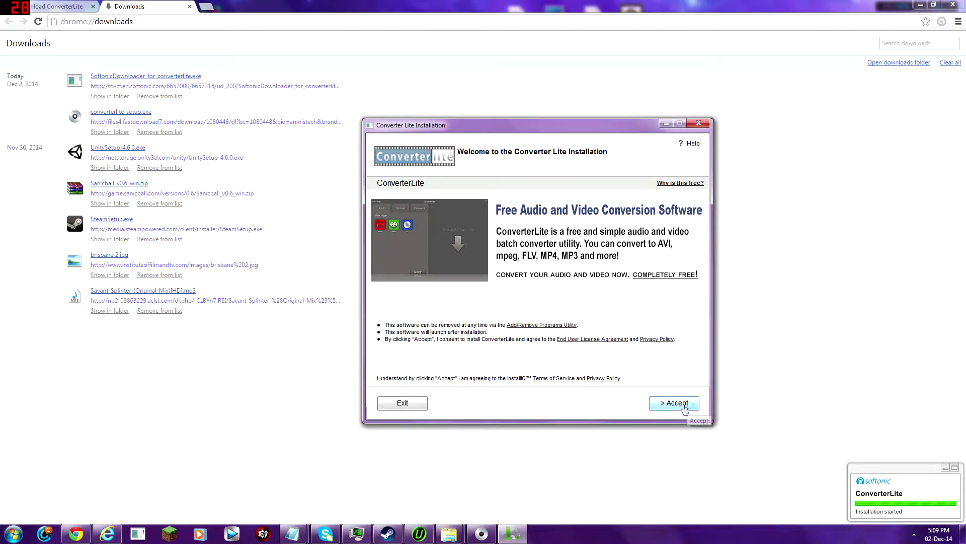
left_click(676, 402)
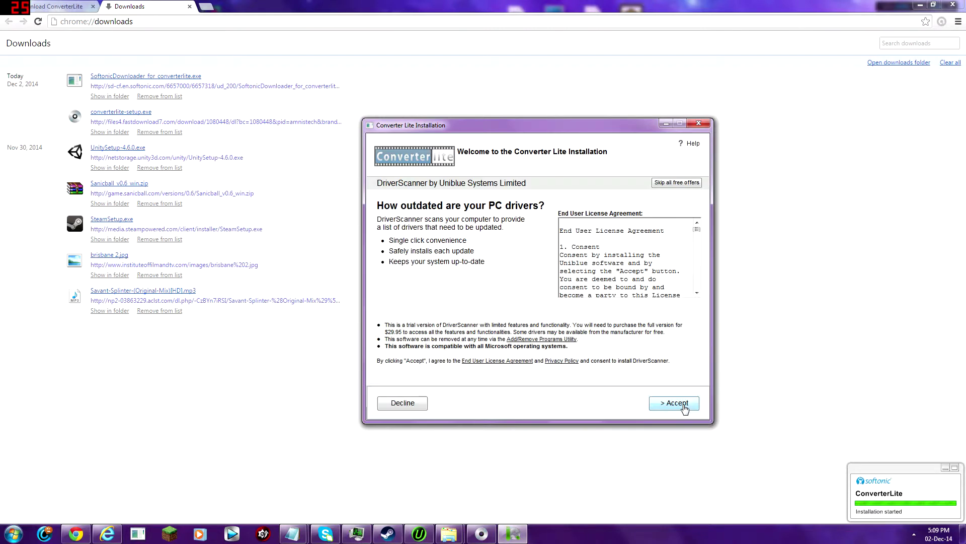
Decline DriverScanner, Smart Driver Updater, FULL-DISKfighter and Smart PC Cleaner, then install without Uninstall Helper
left_click(401, 405)
left_click(402, 406)
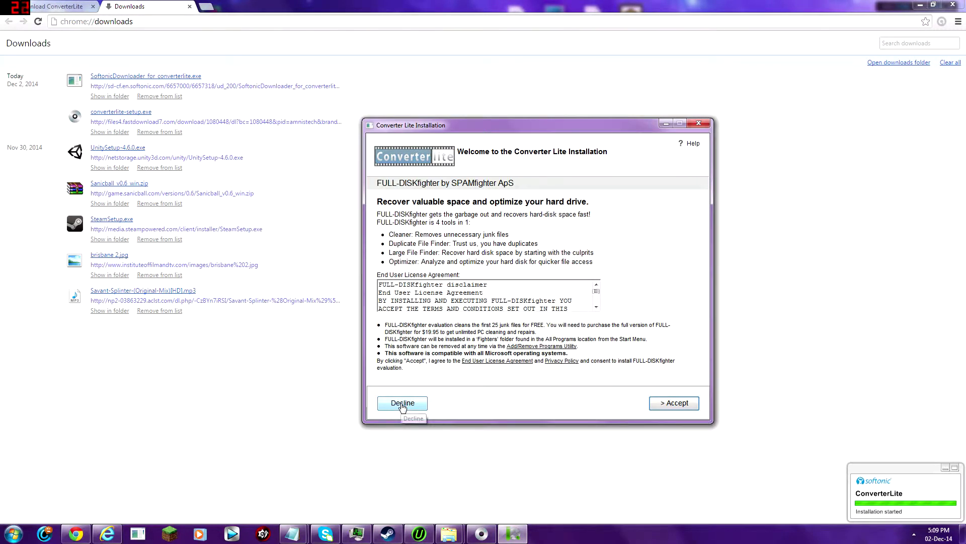
left_click(403, 406)
left_click(403, 407)
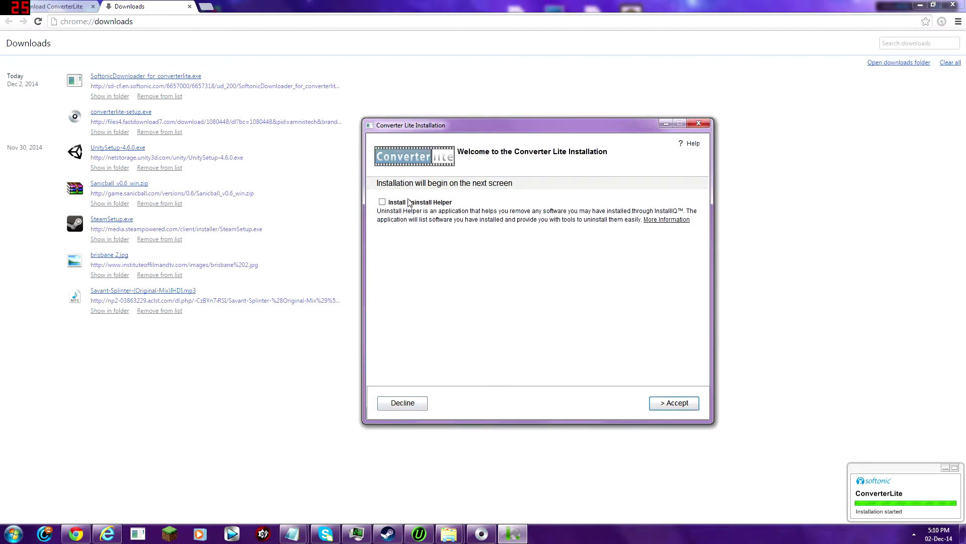
left_click(404, 402)
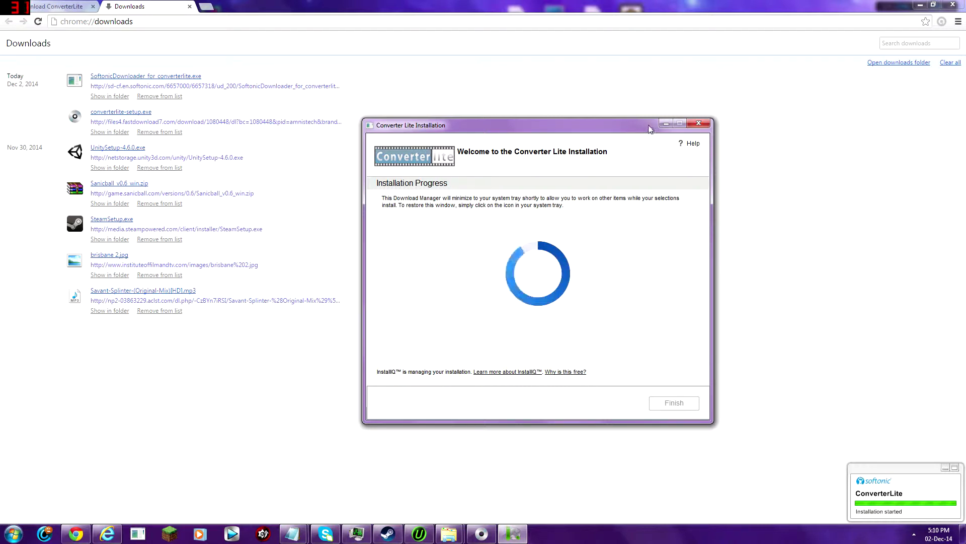
left_click_drag(648, 127, 657, 162)
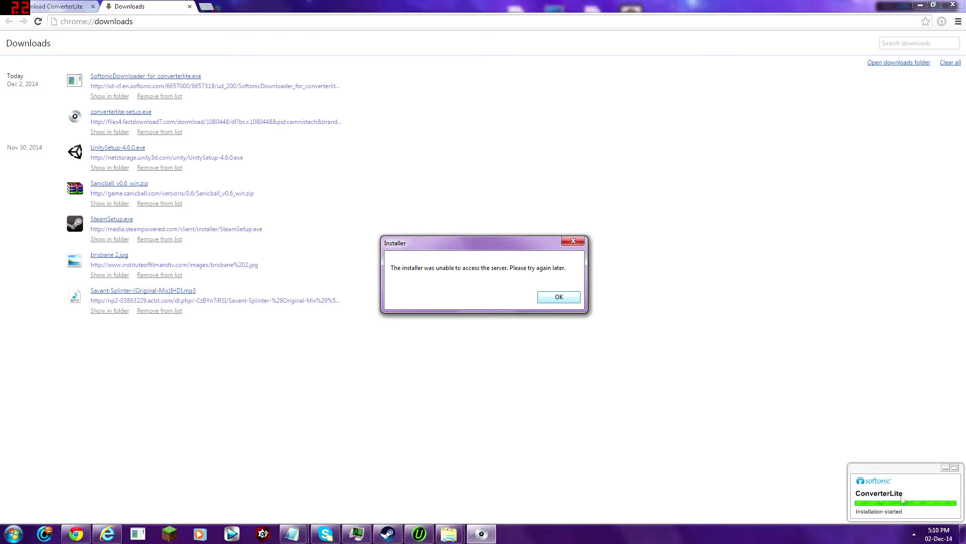
Dismiss the server-access error and restore the installer window from the notification tray
left_click(560, 298)
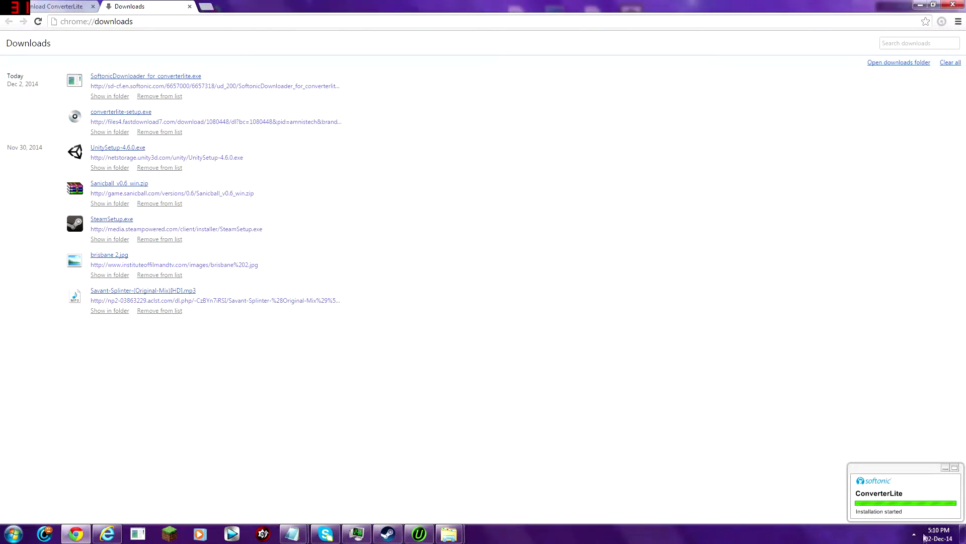
left_click(914, 534)
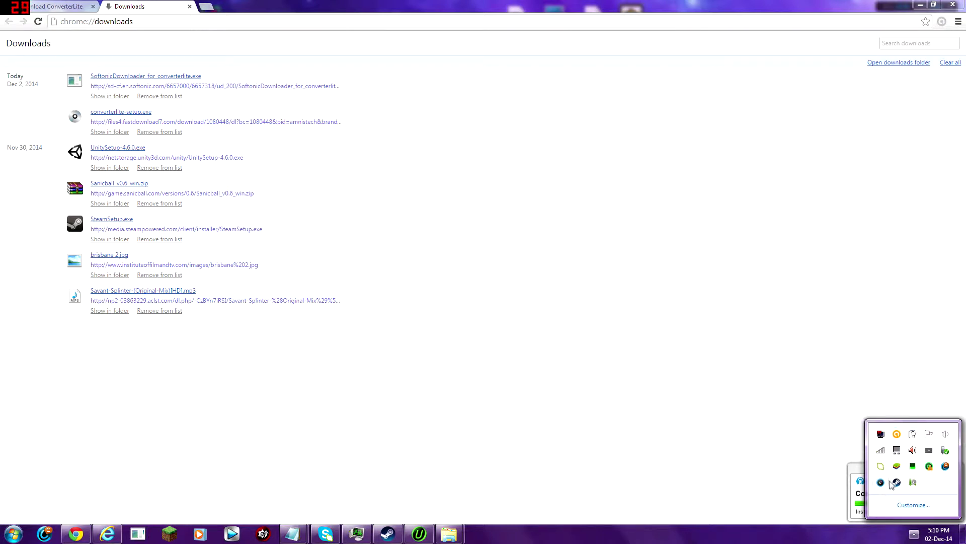
left_click(913, 484)
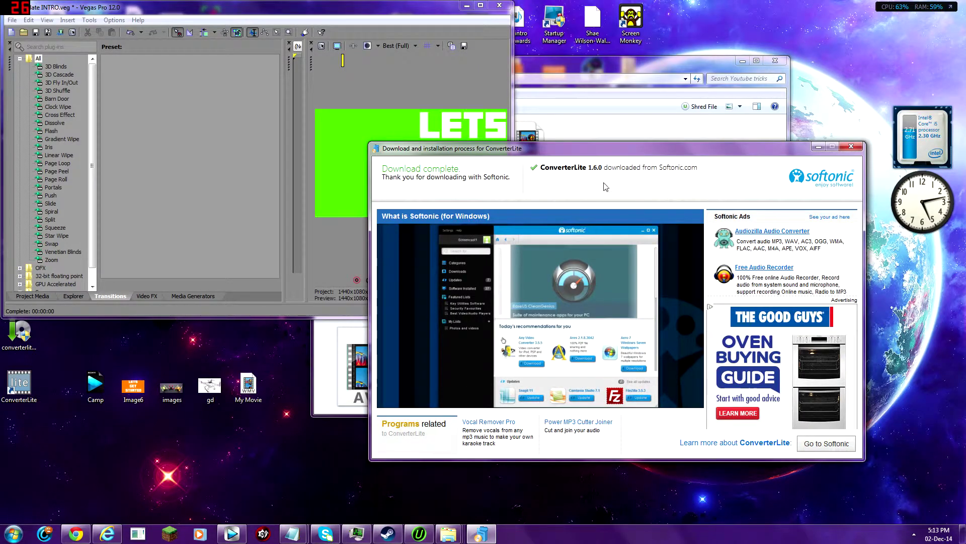
Close the finished Softonic download window and minimize Vegas Pro and Explorer to reveal the desktop
left_click_drag(549, 168, 662, 189)
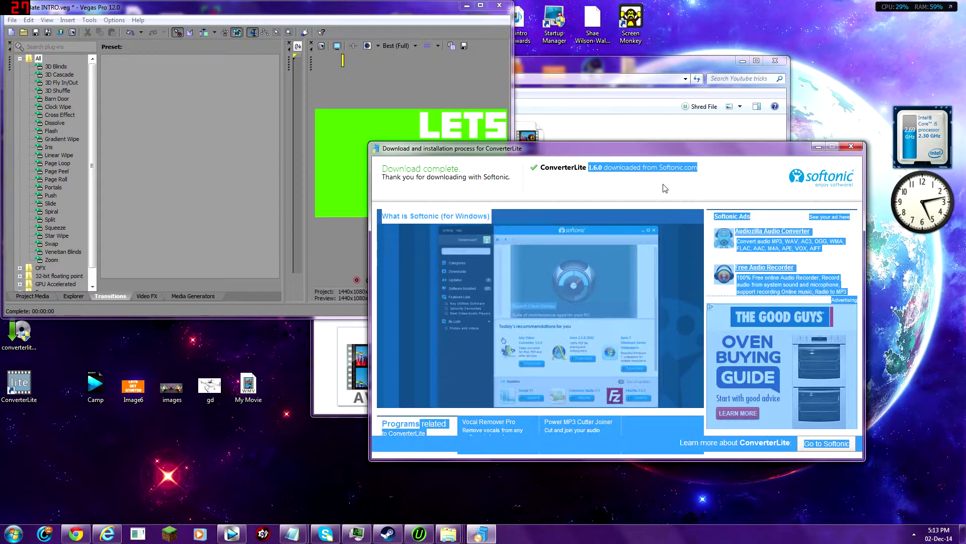
left_click(667, 187)
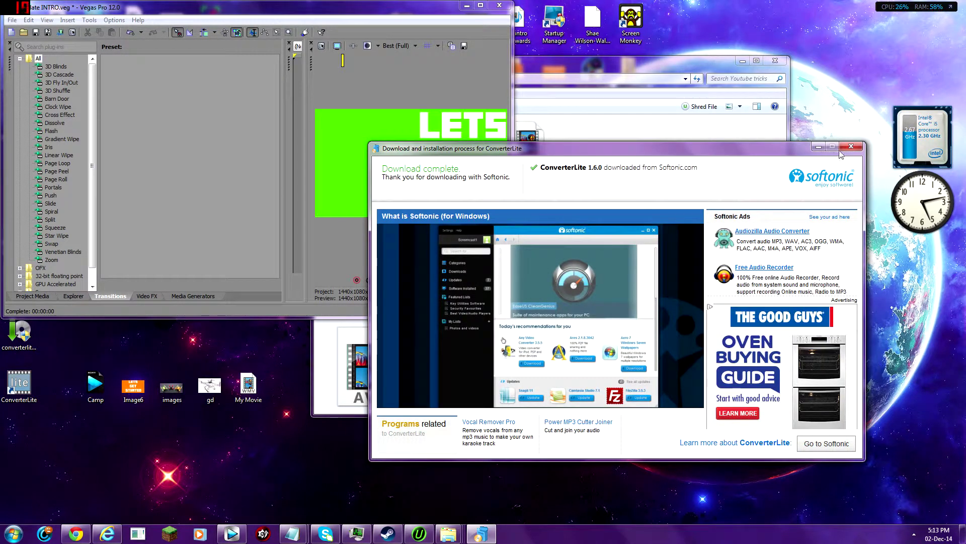
left_click(859, 149)
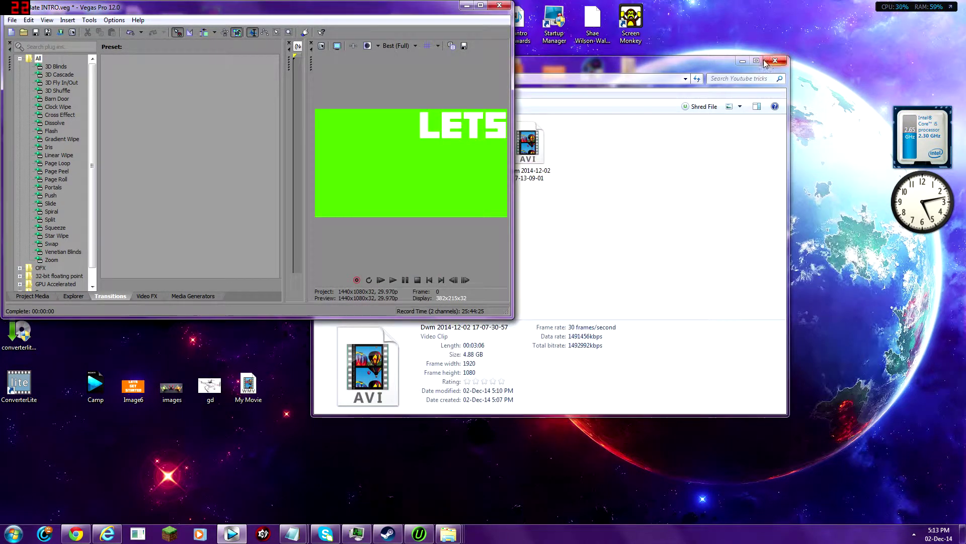
left_click(464, 6)
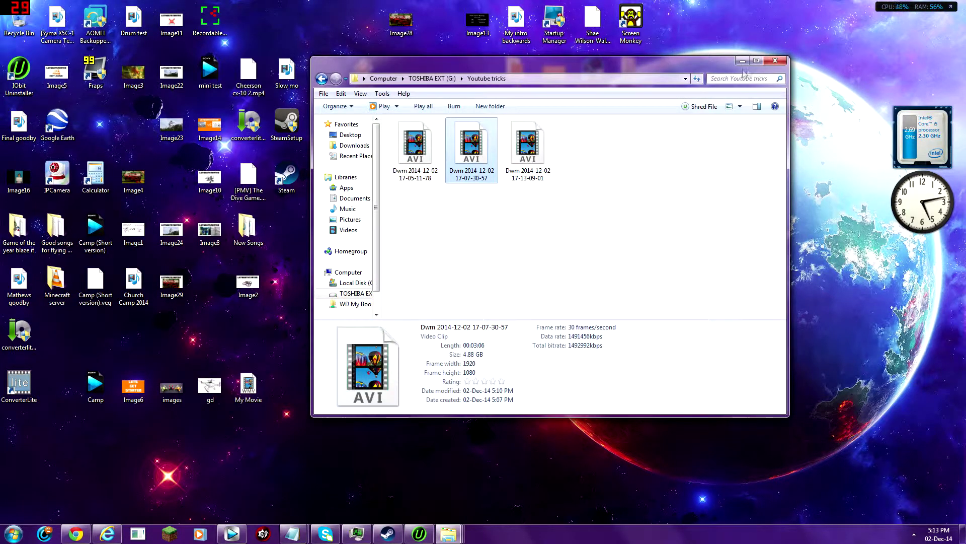
left_click(743, 60)
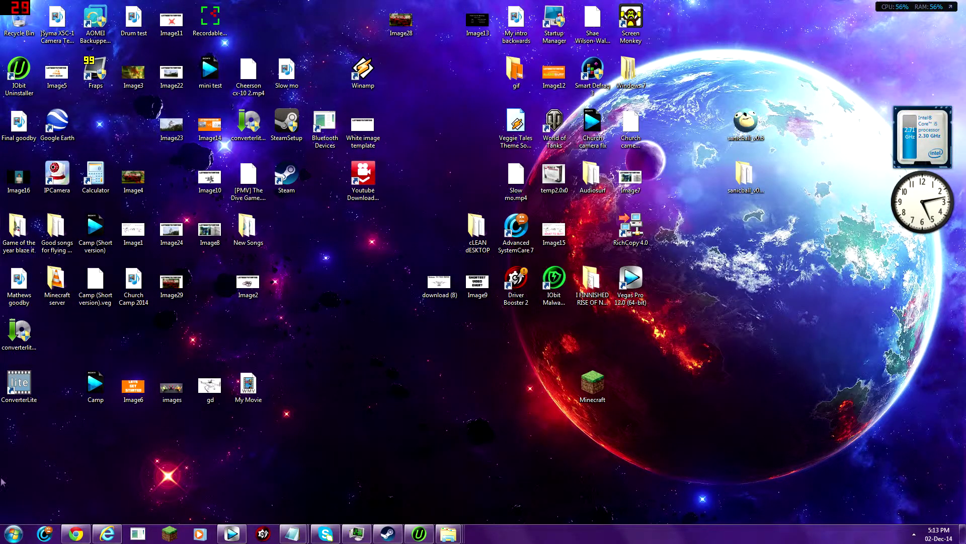
Launch ConverterLite from the Start menu and open a Computer file browser beside it
key("super")
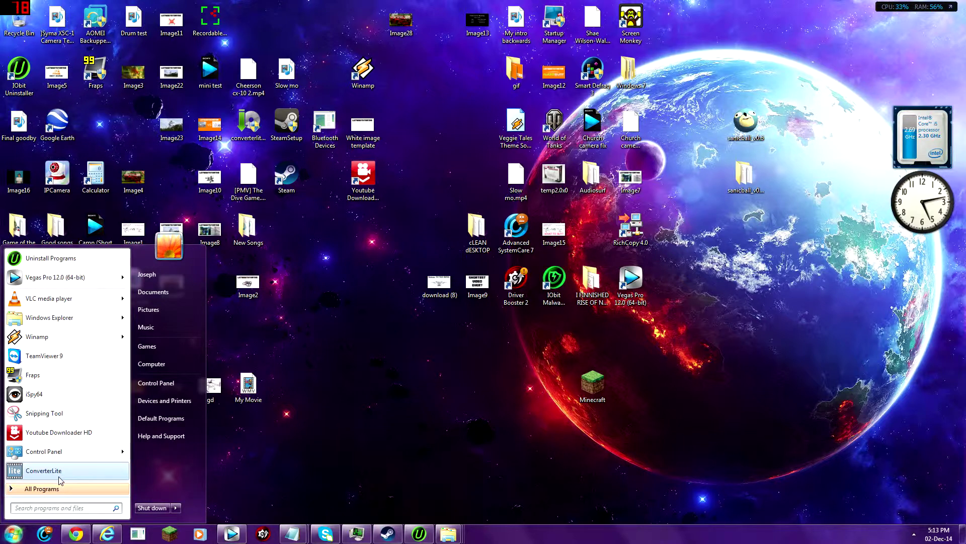
left_click(44, 470)
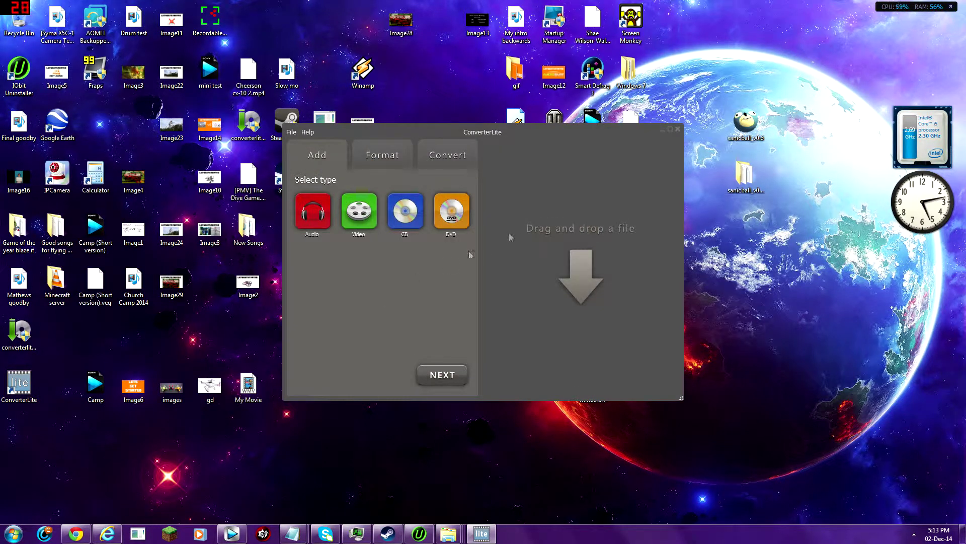
key("super")
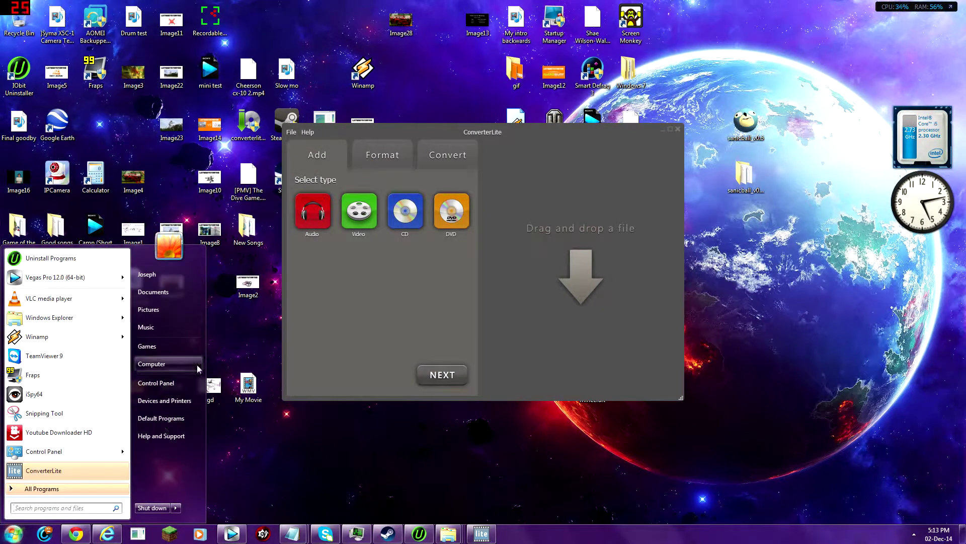
left_click(216, 341)
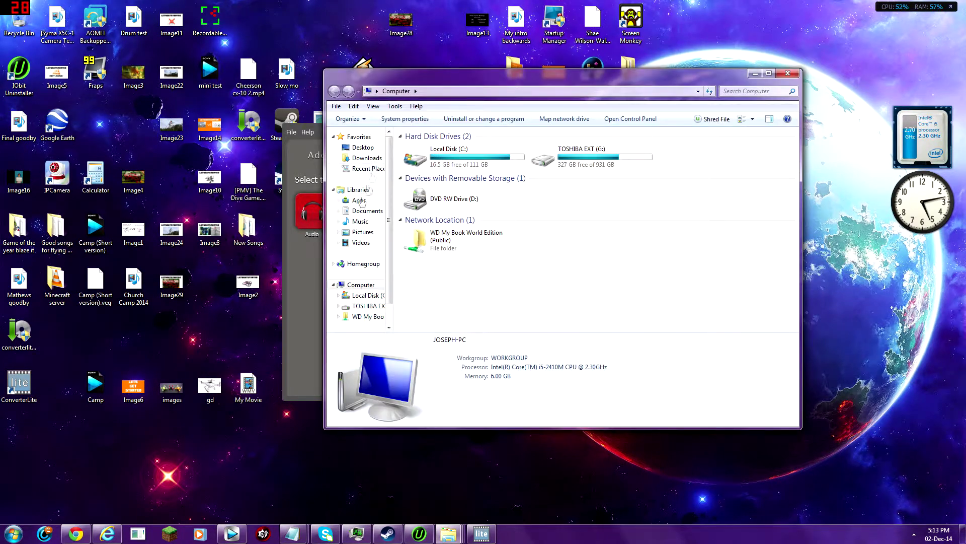
Drag Intro V2 (less flash).mp4 from Documents onto ConverterLite and continue to output format selection
left_click(367, 211)
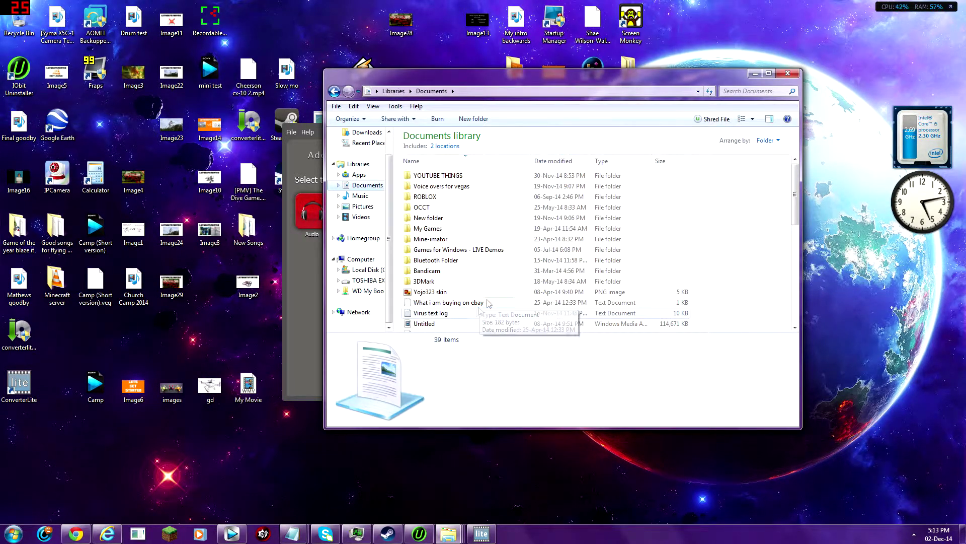
scroll(488, 302, "down", 5)
scroll(489, 302, "down", 3)
left_click(476, 326)
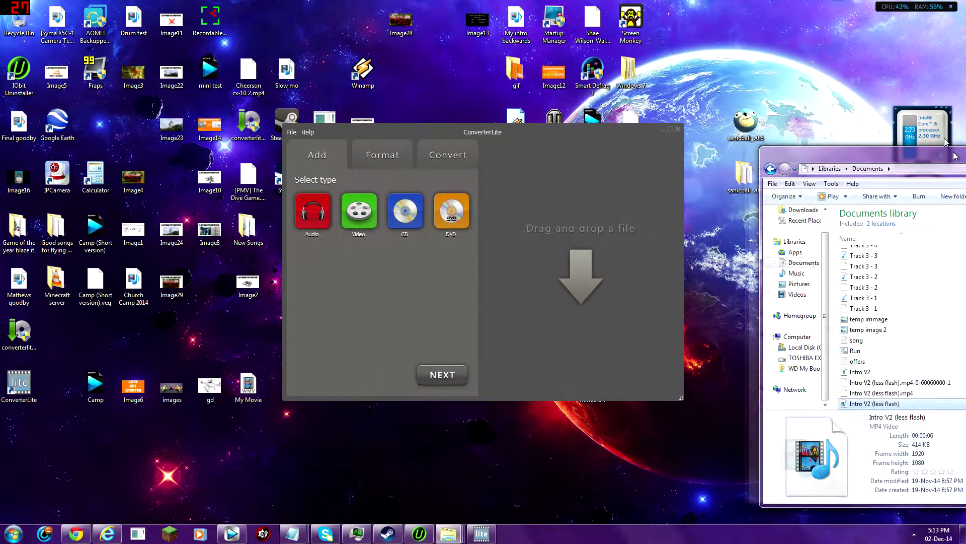
left_click_drag(955, 157, 876, 94)
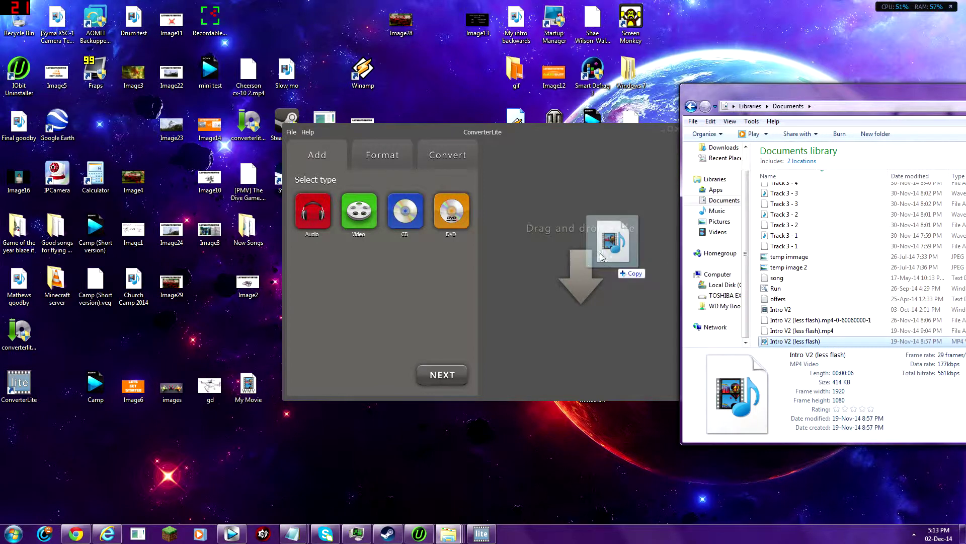
left_click_drag(802, 346, 556, 183)
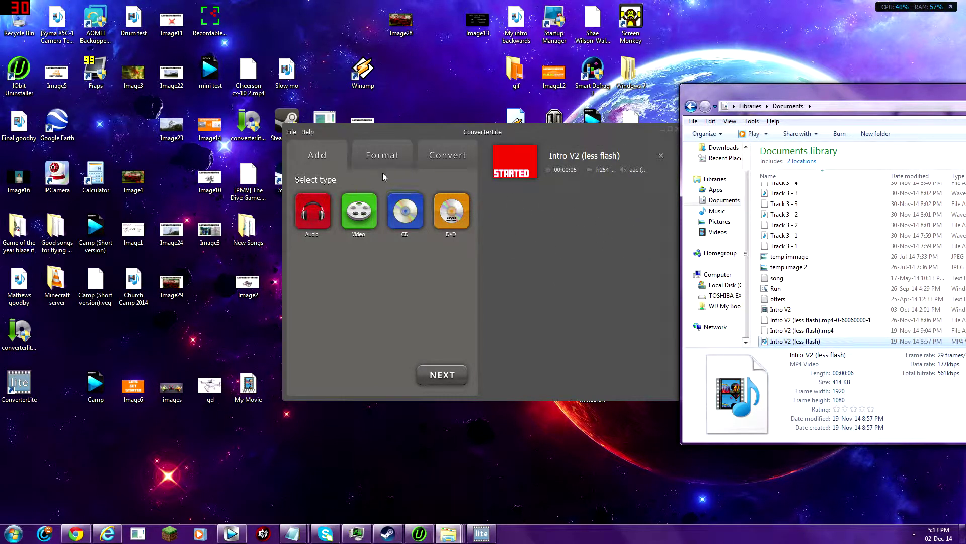
left_click(383, 157)
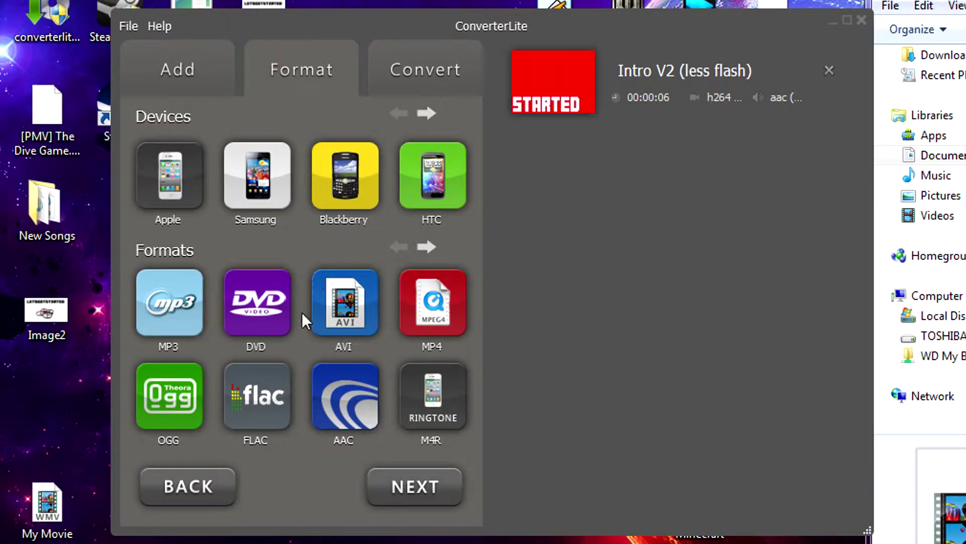
Page through the output formats and choose FLV
left_click(429, 244)
left_click(429, 243)
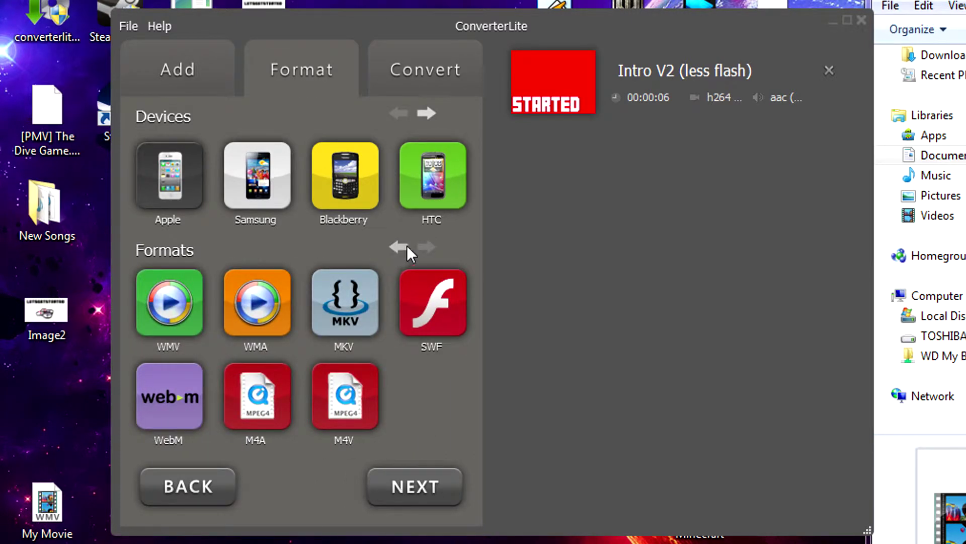
left_click(405, 249)
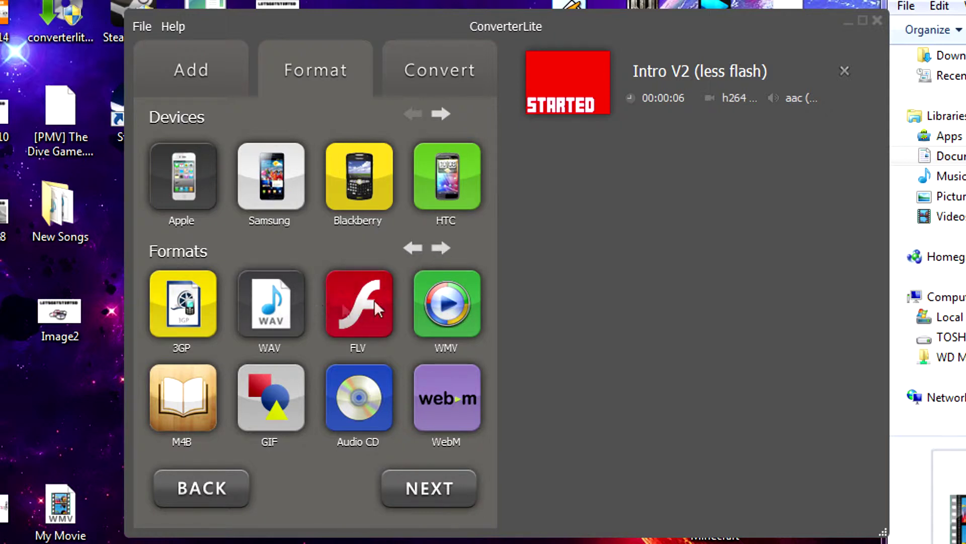
left_click(373, 337)
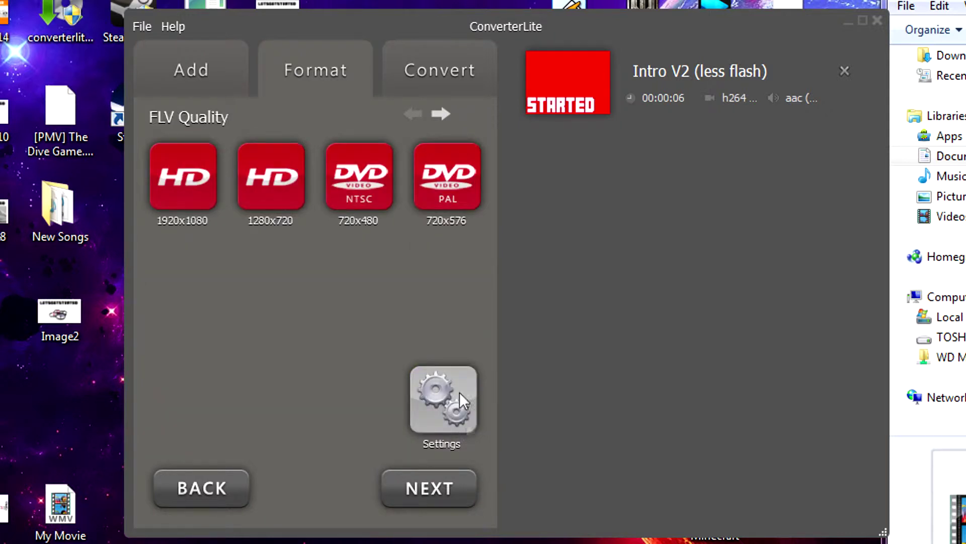
Pick 1920x1080 HD quality and start converting the video
left_click(190, 179)
left_click(443, 498)
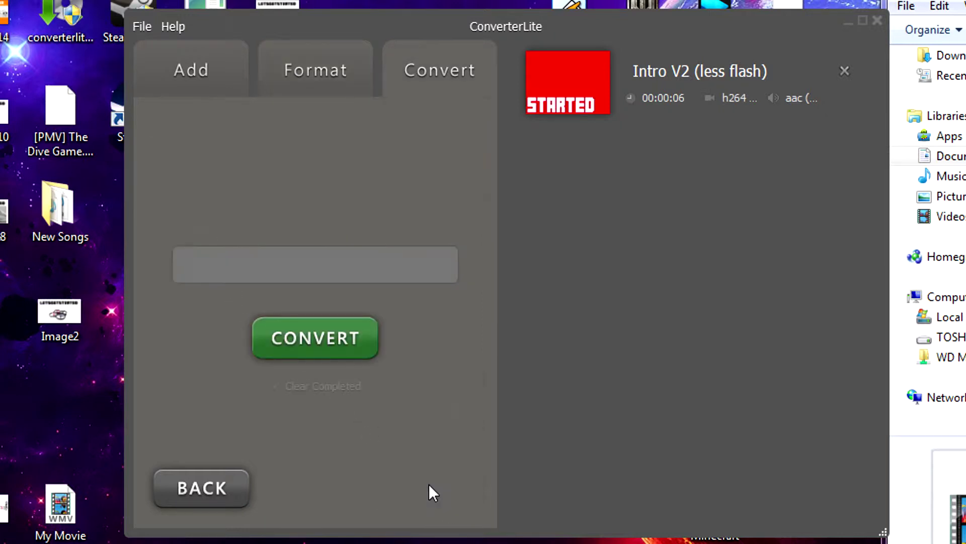
left_click(328, 330)
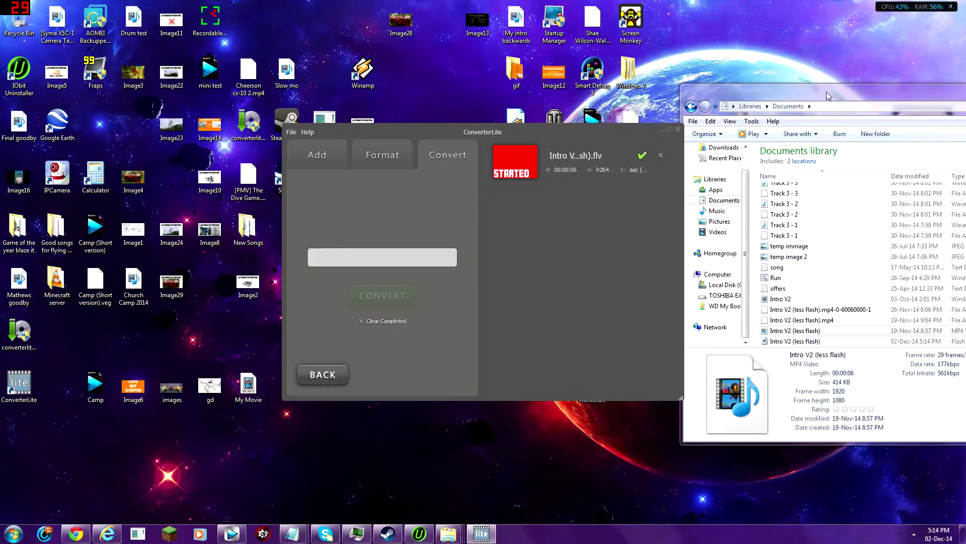
Bring Explorer forward and select the new Flash Video file, cancelling an accidental rename
left_click_drag(929, 7, 528, 8)
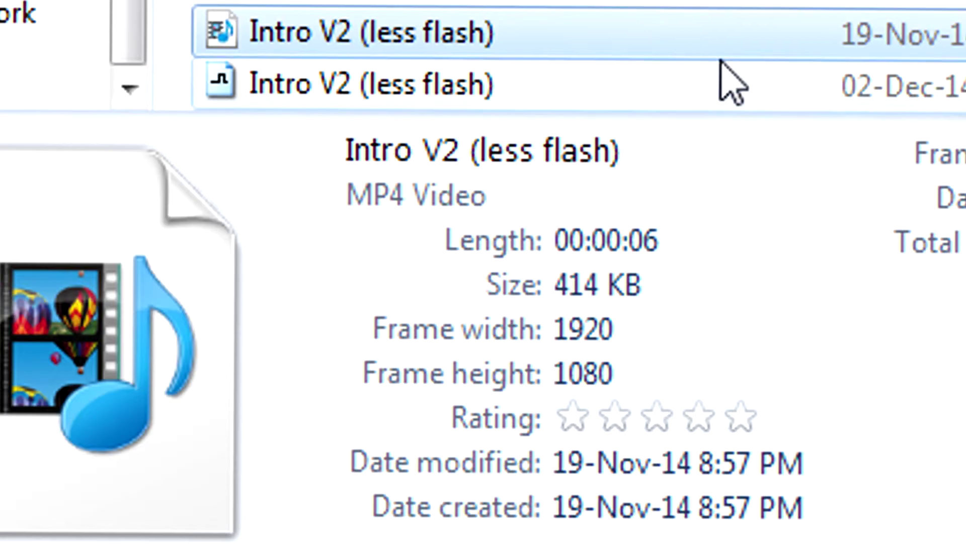
left_click(729, 81)
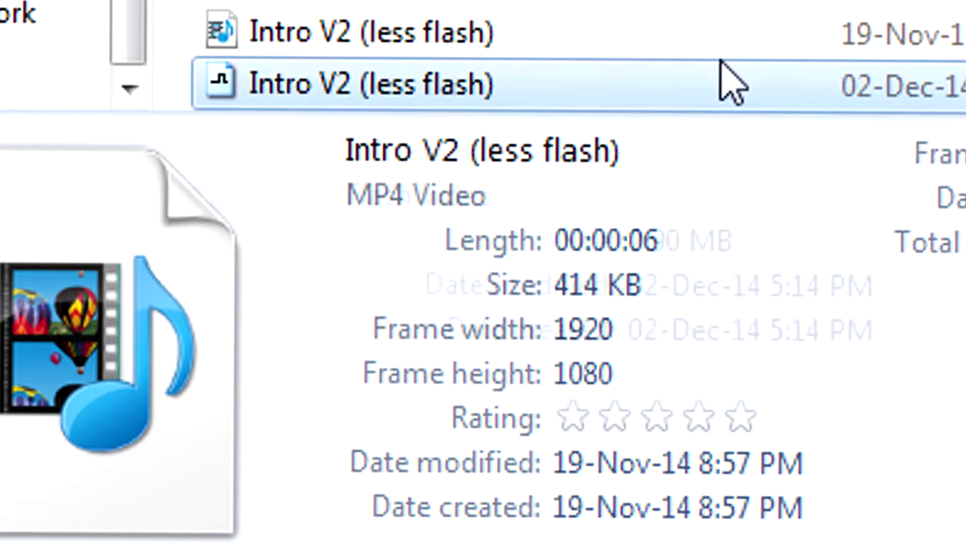
right_click(728, 81)
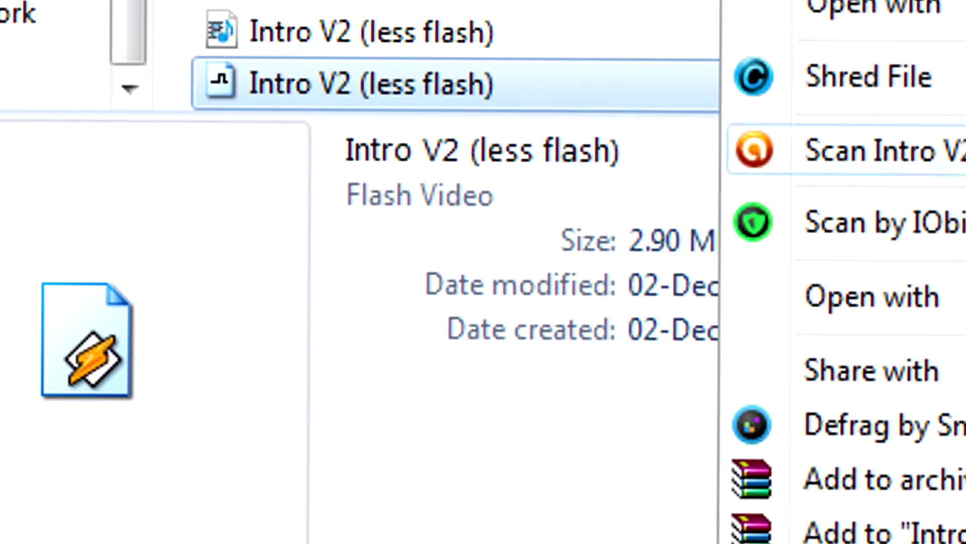
left_click(463, 91)
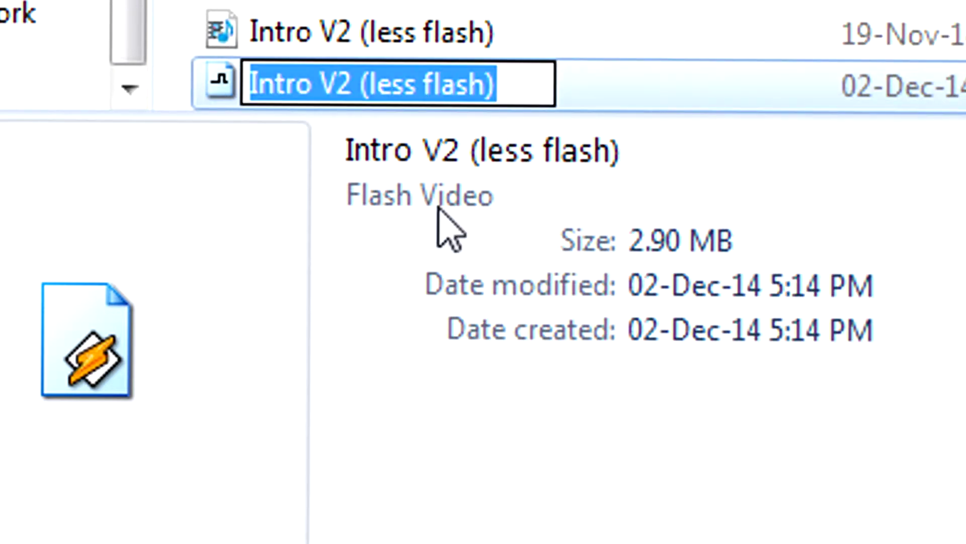
left_click(382, 42)
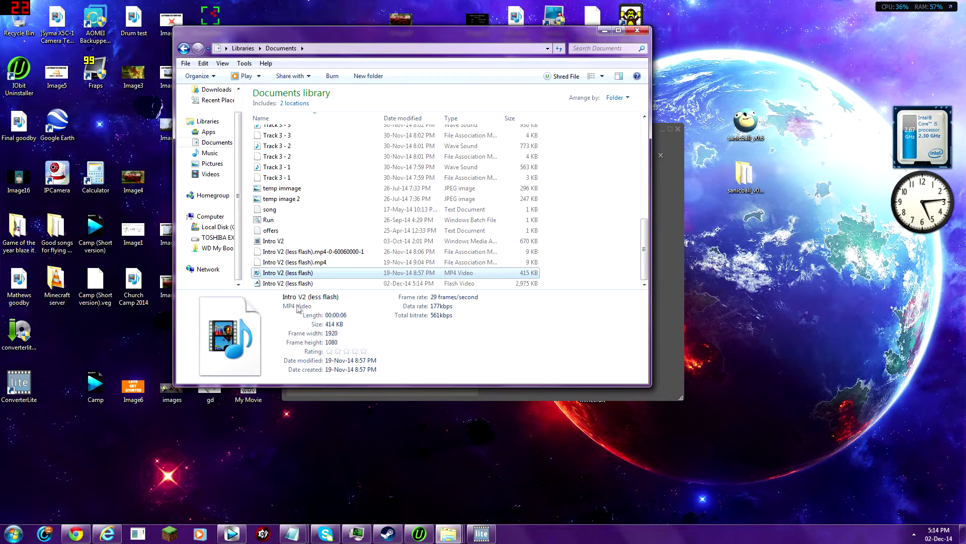
Reselect the Flash Video file and bring up its context options
key("Down")
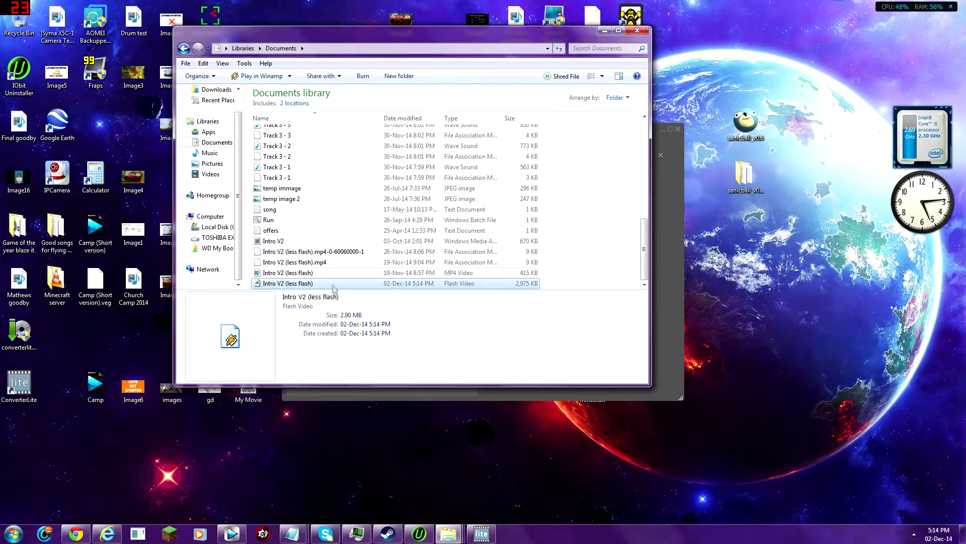
right_click(333, 291)
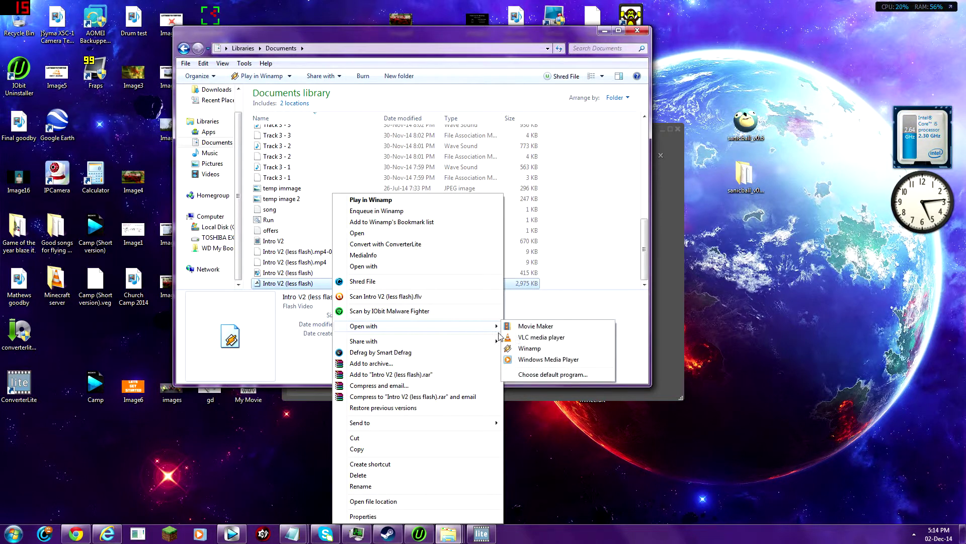
mouse_move(356, 325)
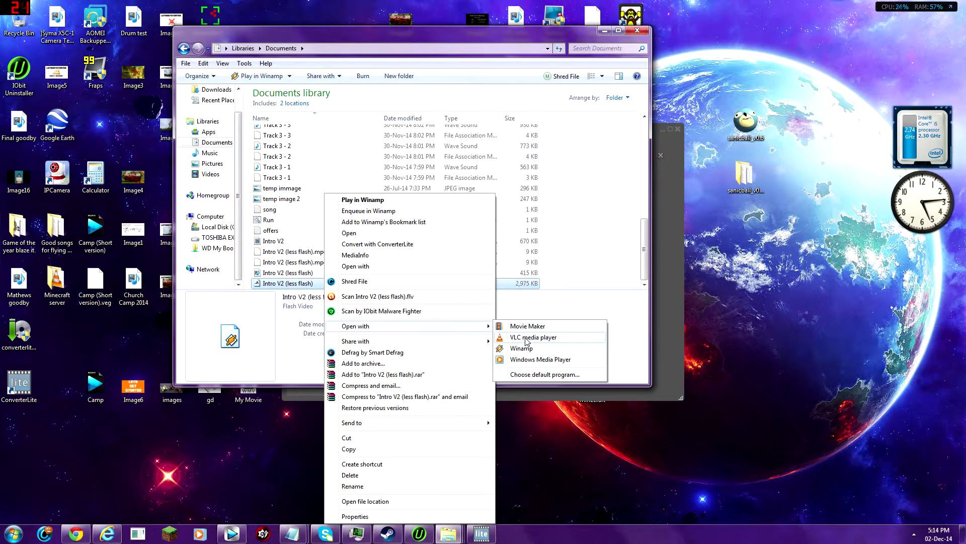
Play the converted FLV intro in VLC media player, then quit VLC
left_click(525, 338)
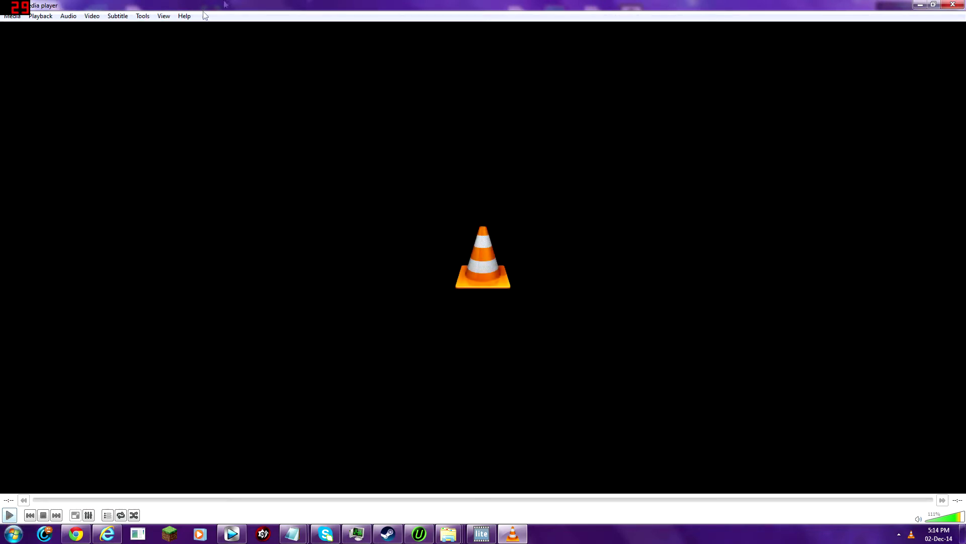
key("ctrl+q")
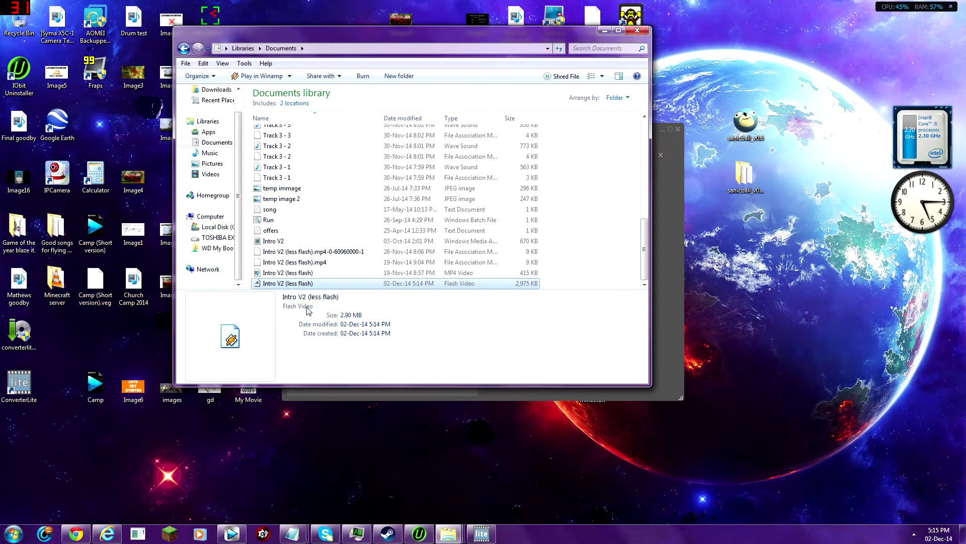
Select the original MP4 file, then bring ConverterLite back to the front
left_click(305, 272)
left_click(666, 296)
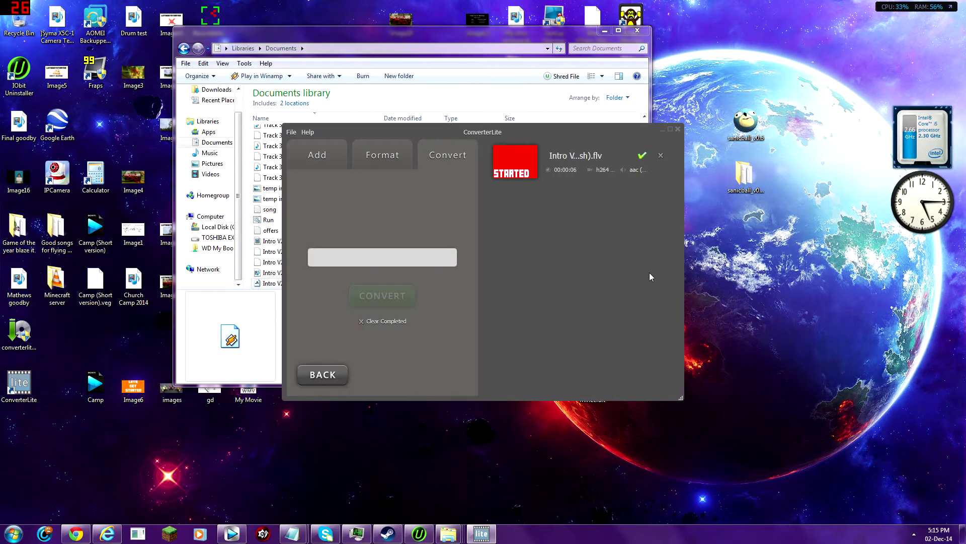